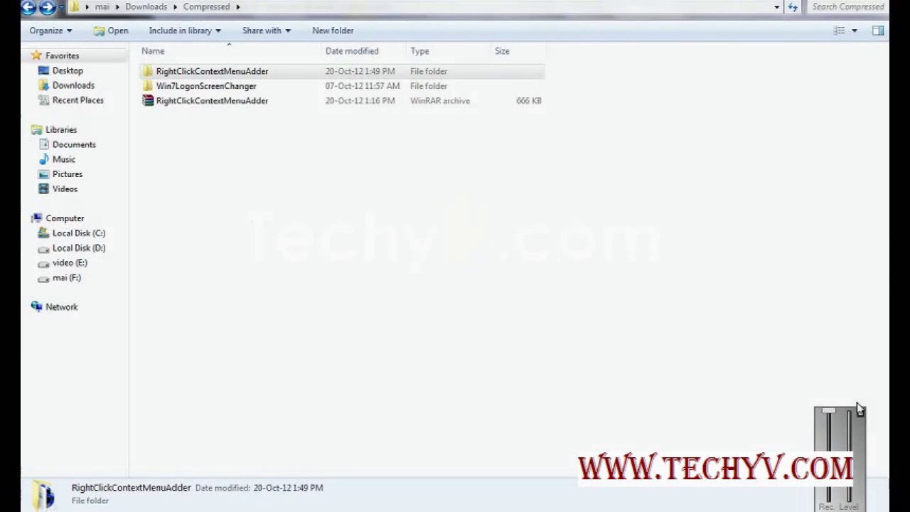
# - Dismiss the recorder widget and show the desktop's default right-click menu entries
pyautogui.moveTo(839, 454)
pyautogui.click(860, 414)
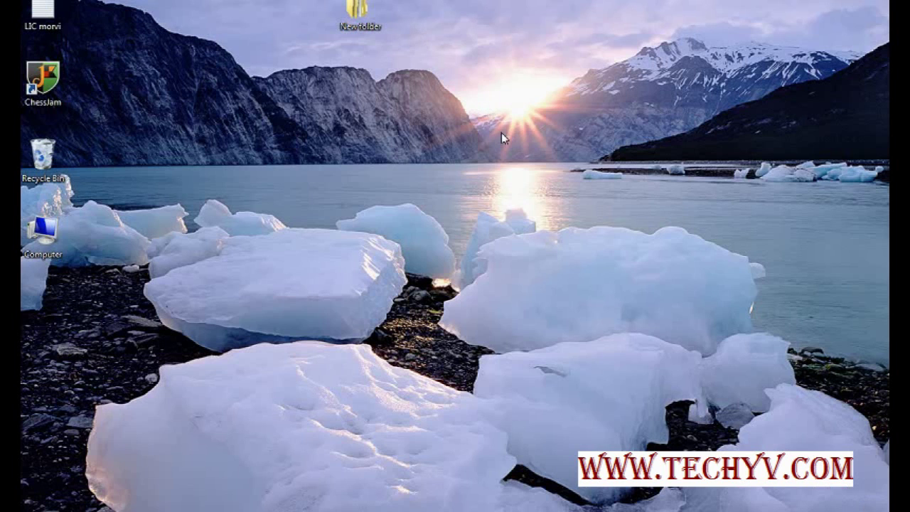
pyautogui.rightClick(501, 133)
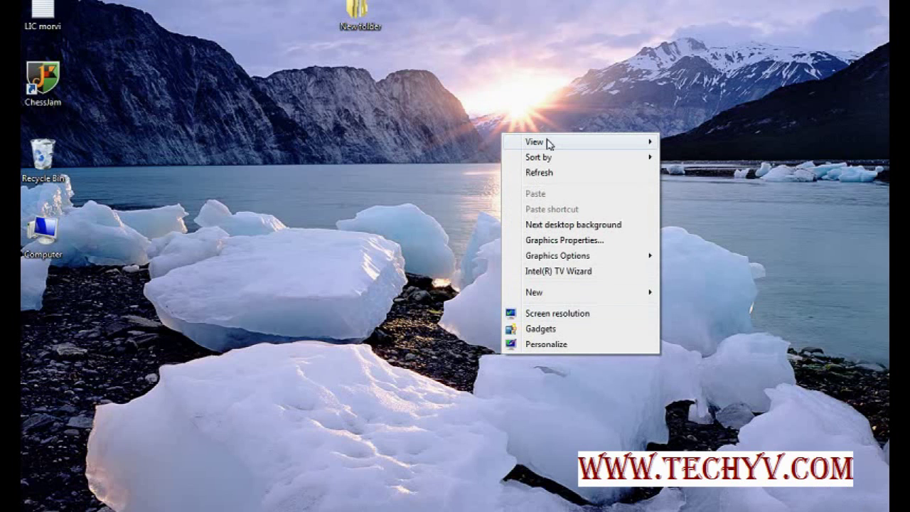
pyautogui.click(402, 202)
pyautogui.rightClick(446, 143)
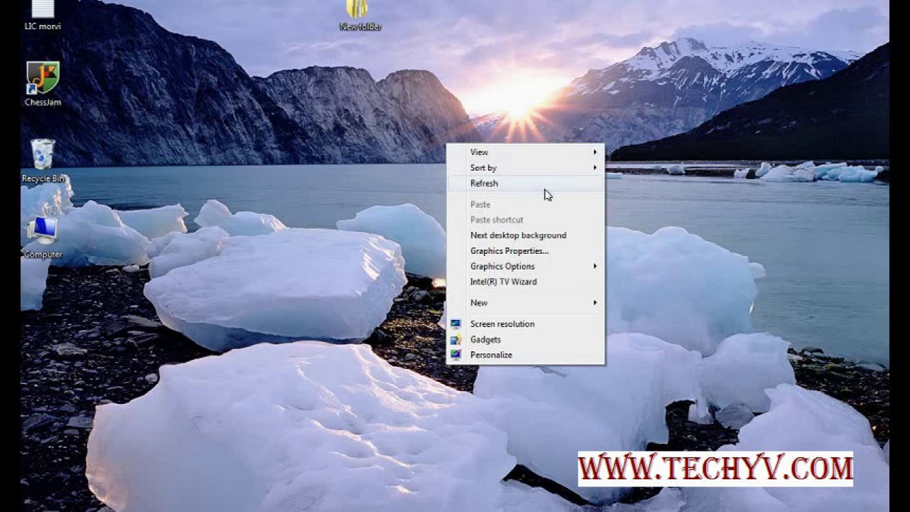
# - Download Right Click Context Menu Adder 2.0 via freewarefiles' External Mirror 1 link
pyautogui.click(438, 192)
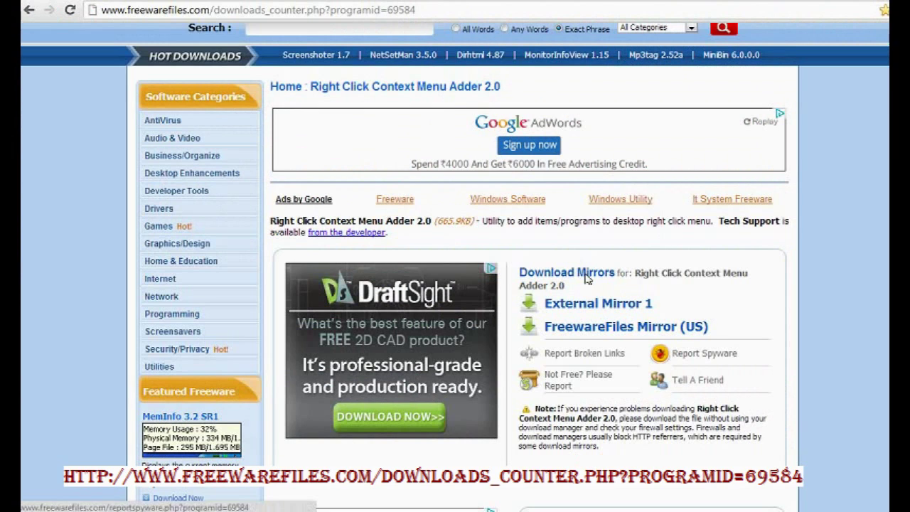
pyautogui.click(616, 304)
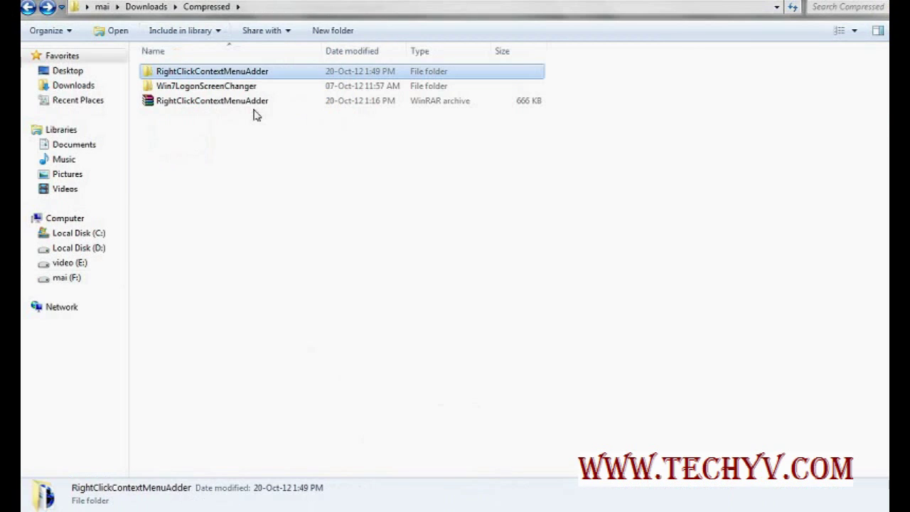
# - Open the RightClickContextMenuAdder folder and run Right Click Context Menu Adder 2.0
pyautogui.doubleClick(208, 75)
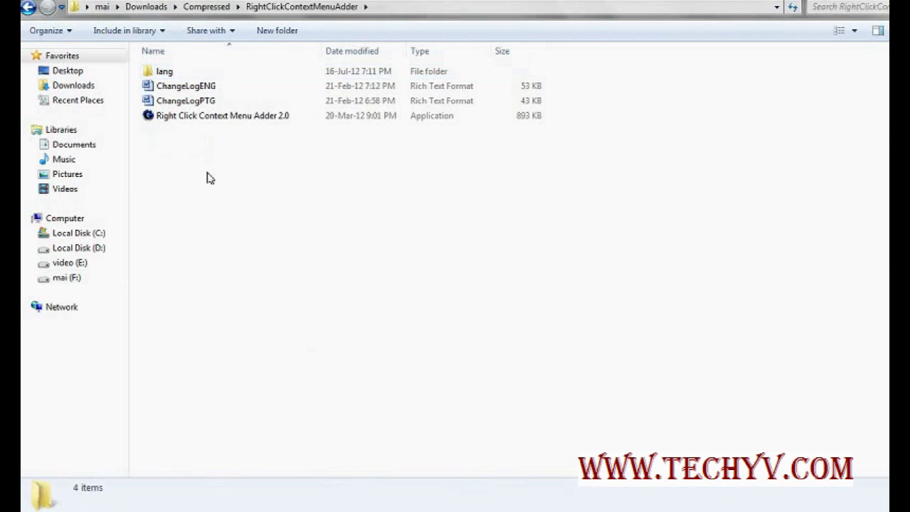
pyautogui.doubleClick(245, 118)
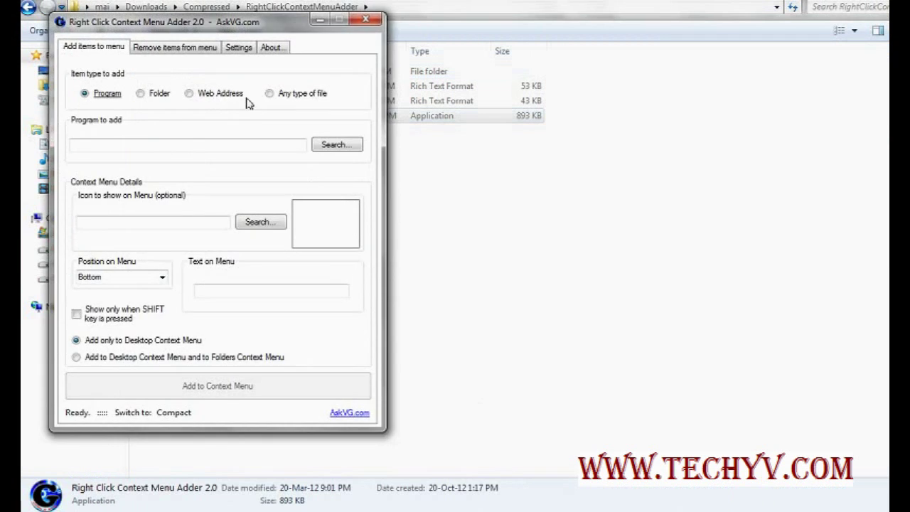
# - Choose the Folder item type and select Public Documents (C:\Users\Public\Documents) as the item
pyautogui.moveTo(196, 33); pyautogui.dragTo(493, 73)
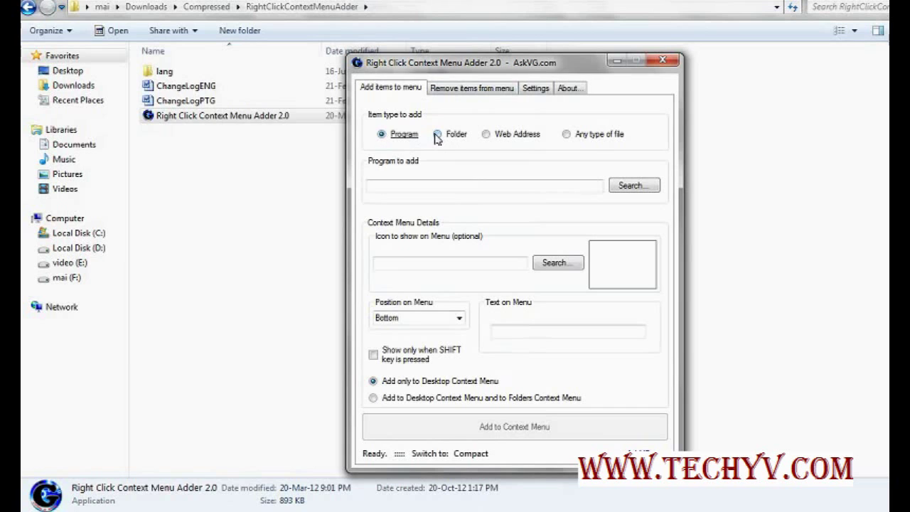
pyautogui.click(438, 135)
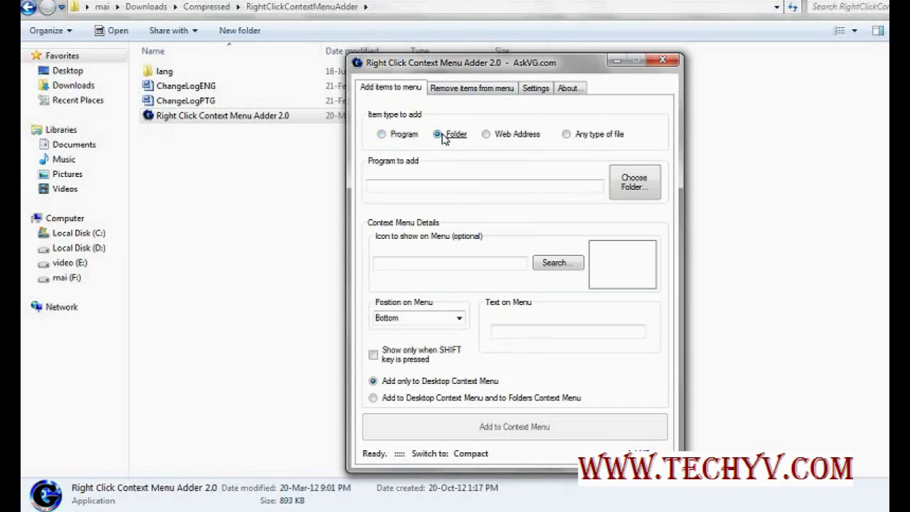
pyautogui.click(630, 183)
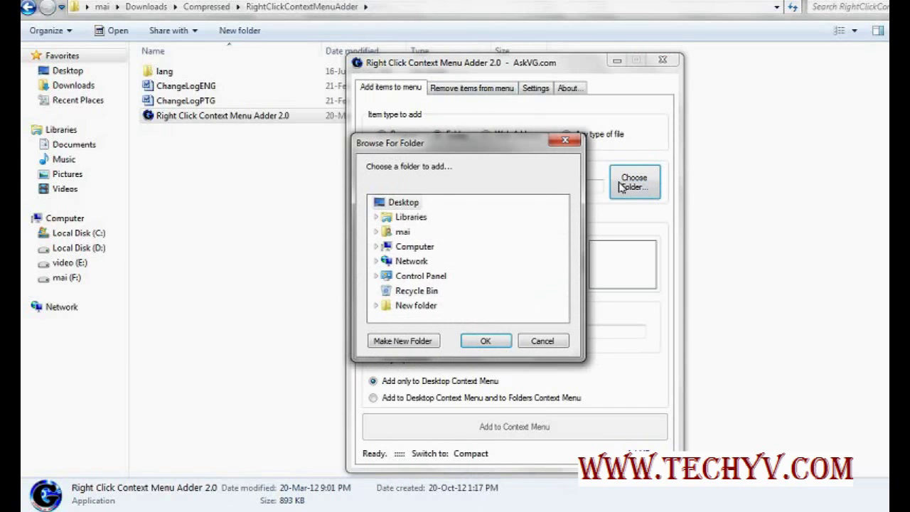
pyautogui.click(376, 218)
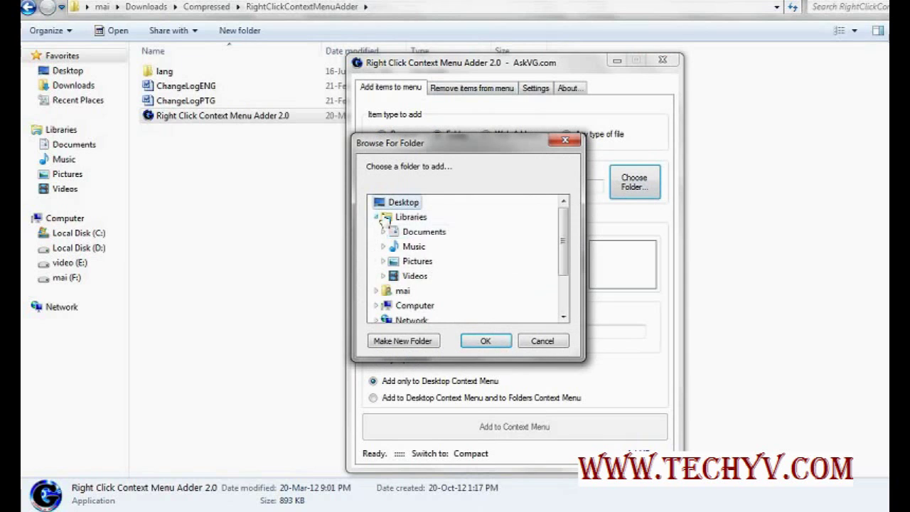
pyautogui.click(412, 232)
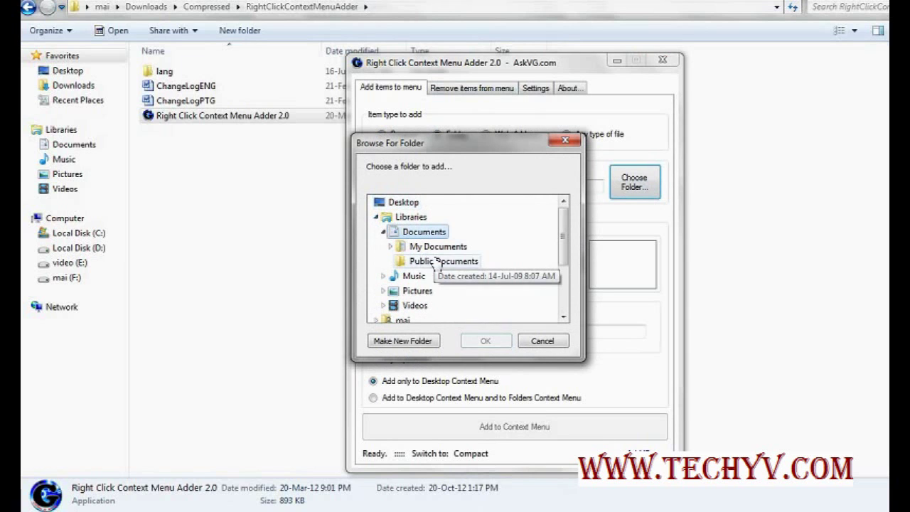
pyautogui.click(430, 260)
pyautogui.click(488, 341)
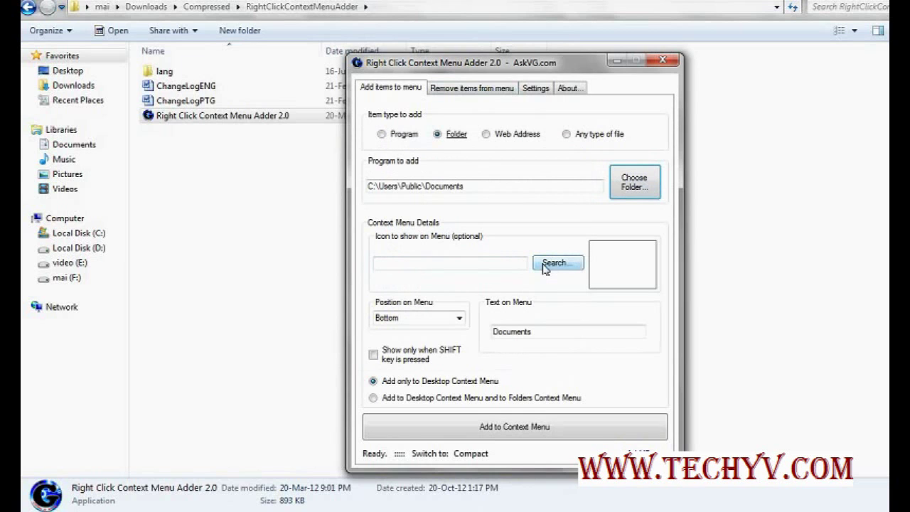
# - Skip choosing an icon and set the Documents entry's menu position to Top
pyautogui.click(545, 265)
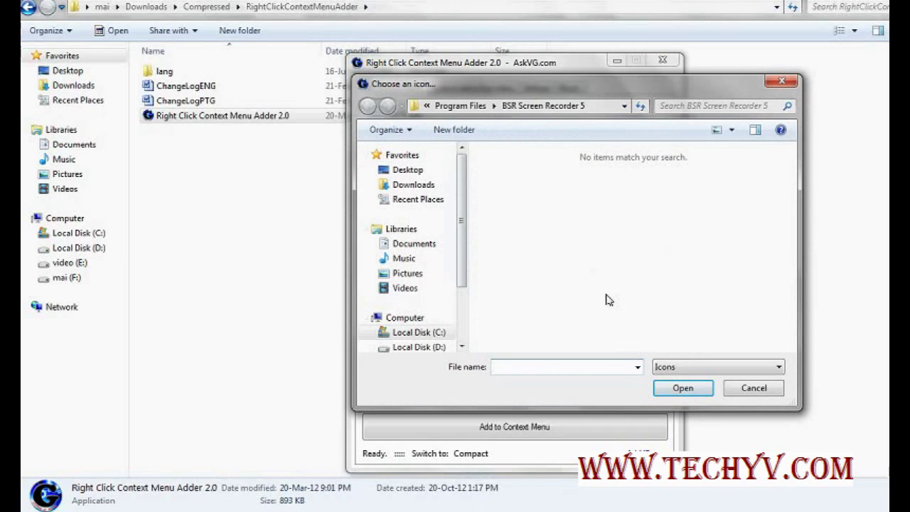
pyautogui.click(755, 390)
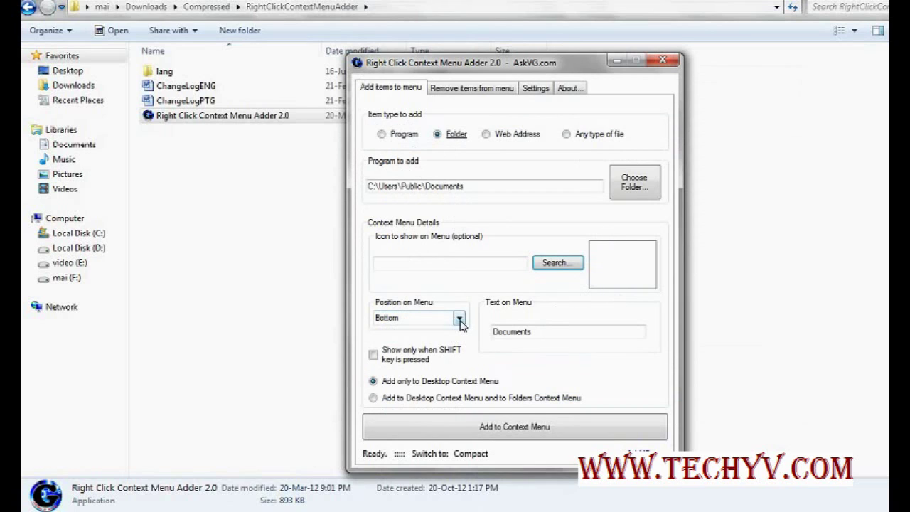
pyautogui.click(459, 319)
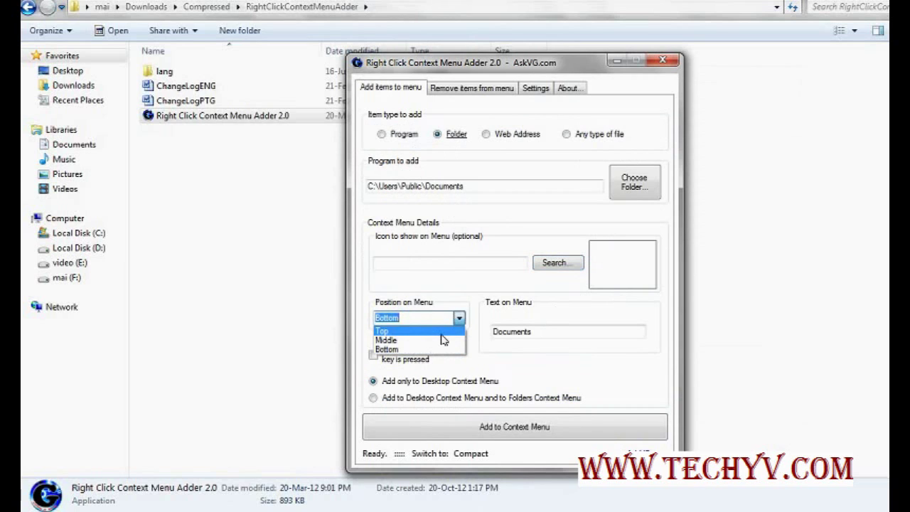
pyautogui.click(441, 332)
pyautogui.moveTo(548, 338); pyautogui.dragTo(493, 339)
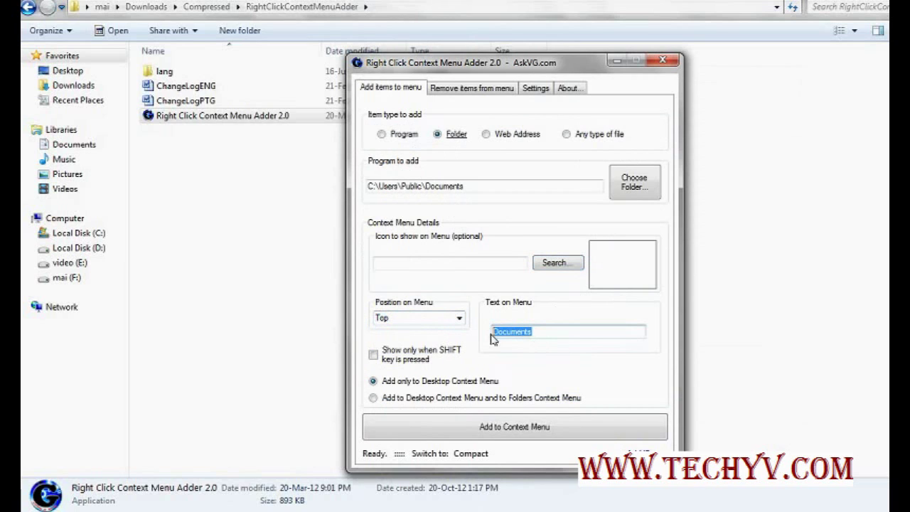
pyautogui.click(534, 338)
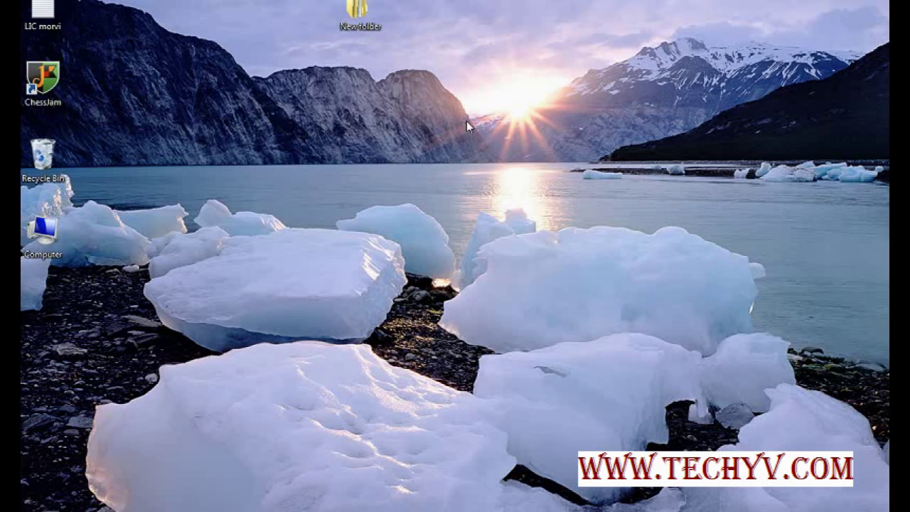
pyautogui.rightClick(466, 121)
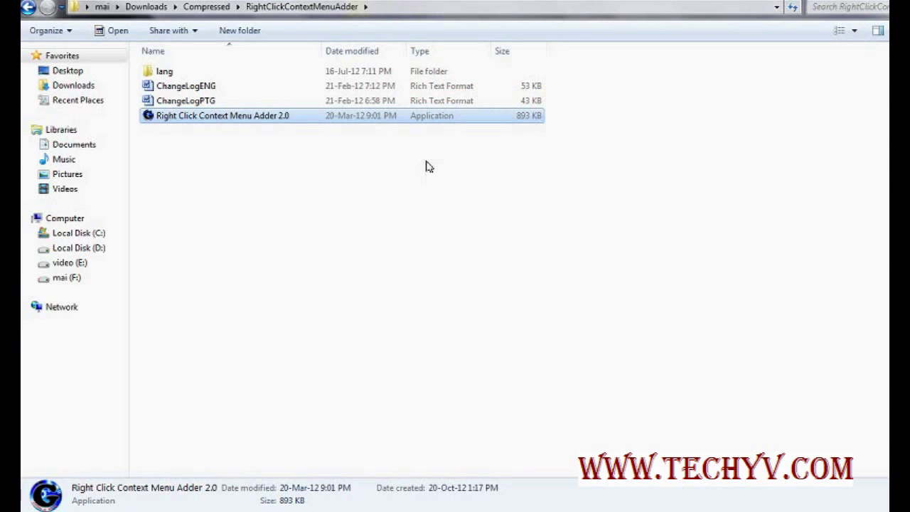
pyautogui.rightClick(426, 162)
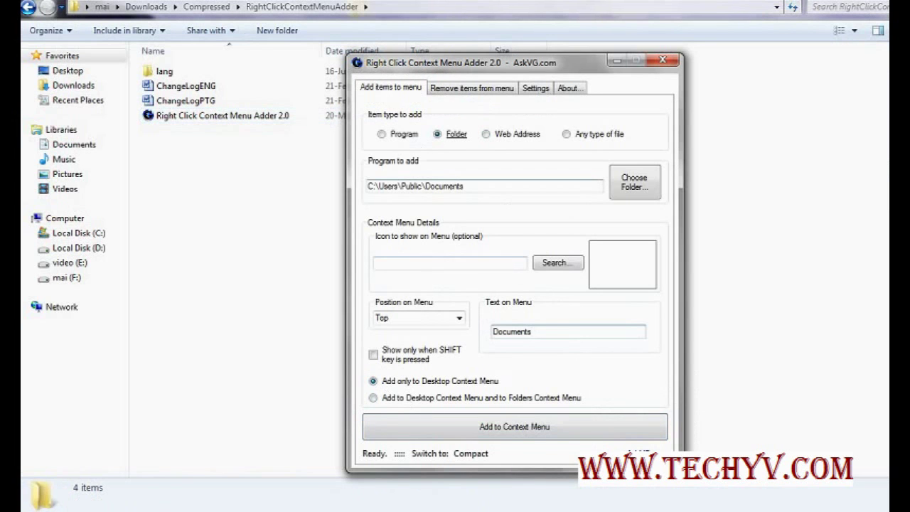
# - Add the Documents entry to the desktop context menu only, acknowledge 'Added!', and close the tool
pyautogui.click(467, 186)
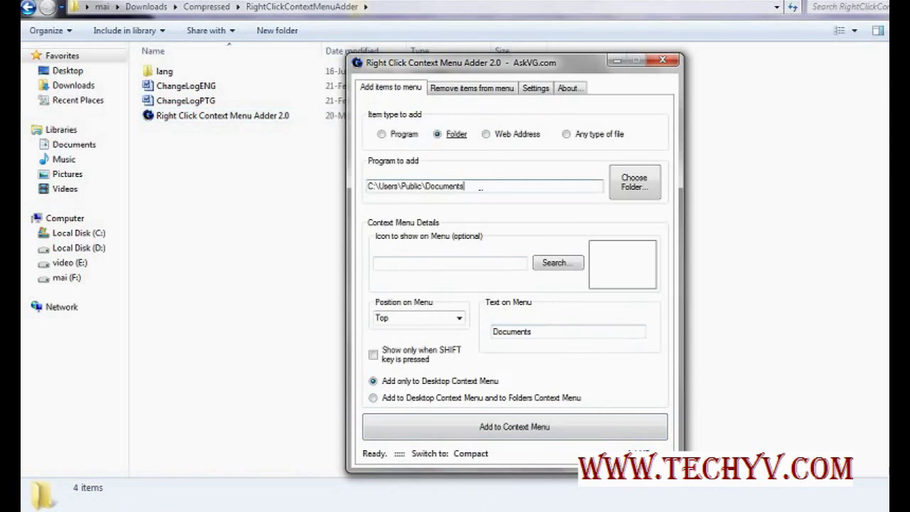
pyautogui.click(442, 399)
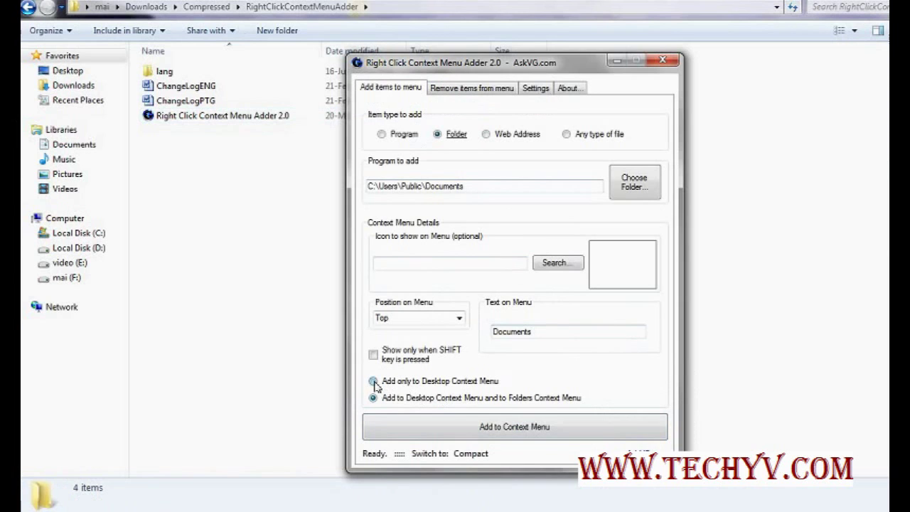
pyautogui.click(373, 381)
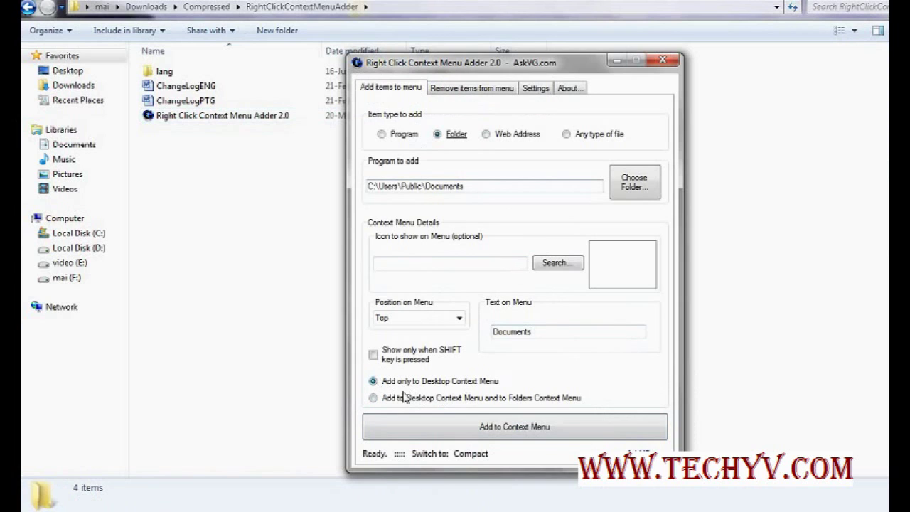
pyautogui.click(501, 430)
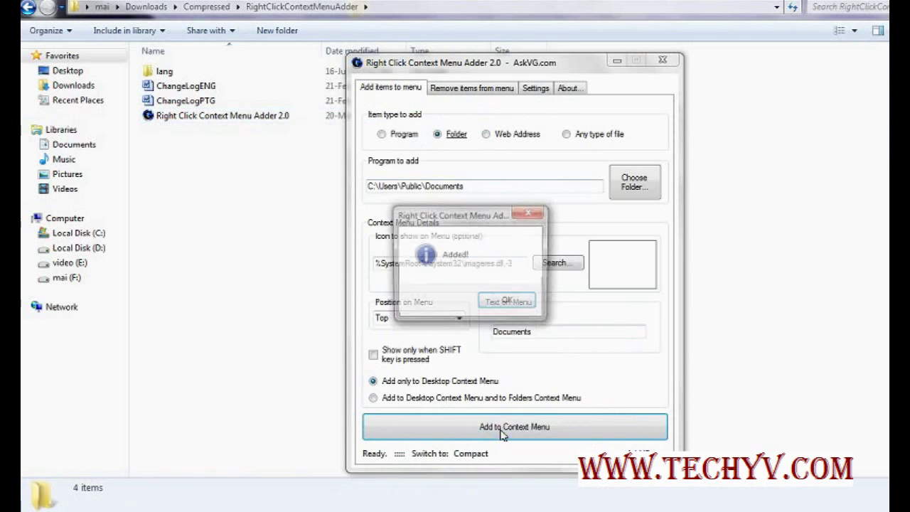
pyautogui.click(506, 303)
pyautogui.click(662, 61)
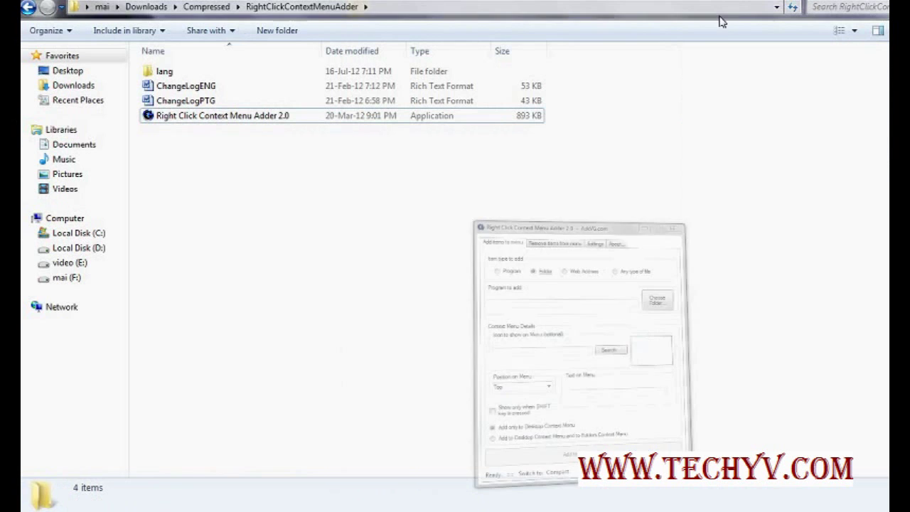
pyautogui.hotkey('alt', 'F4')
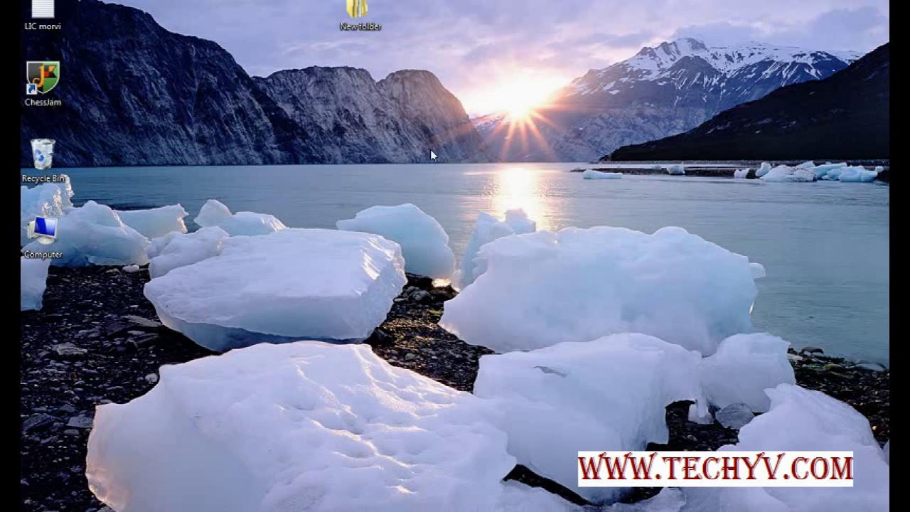
# - Confirm Documents tops the desktop right-click menu, then show an Explorer folder's right-click menu
pyautogui.rightClick(430, 150)
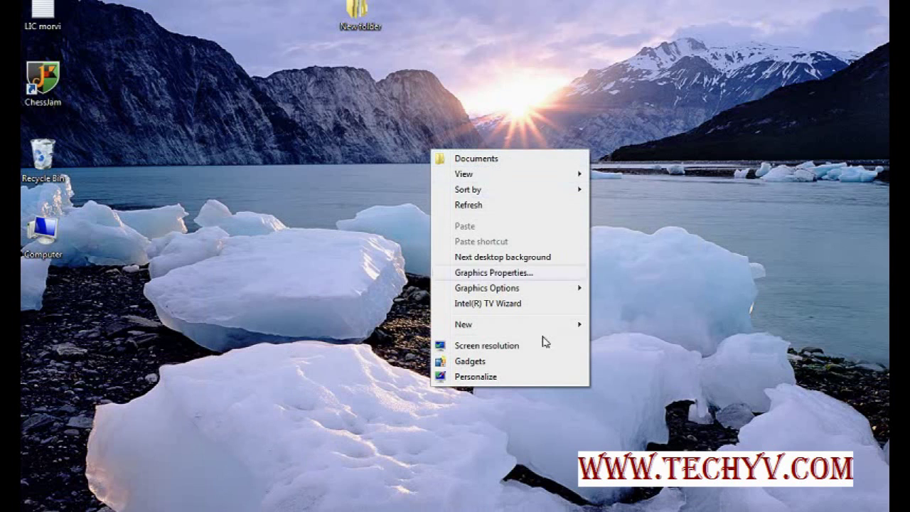
pyautogui.click(496, 377)
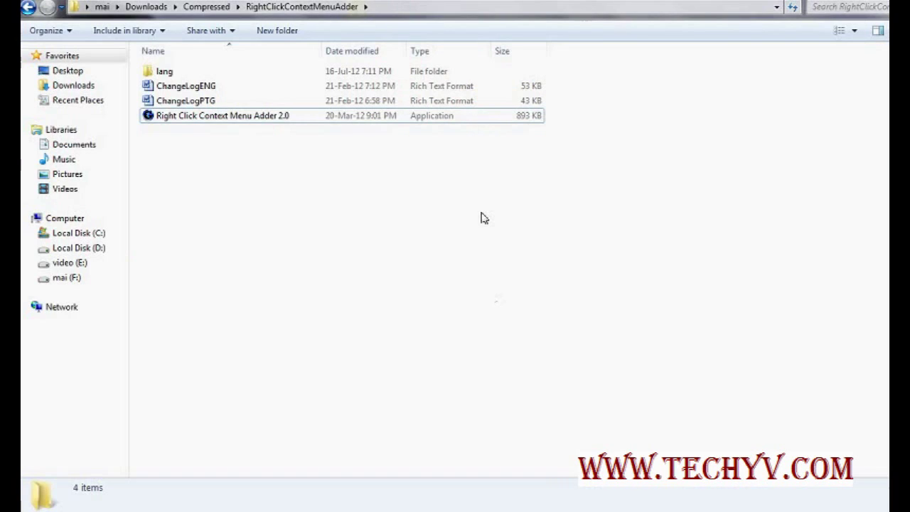
pyautogui.rightClick(481, 216)
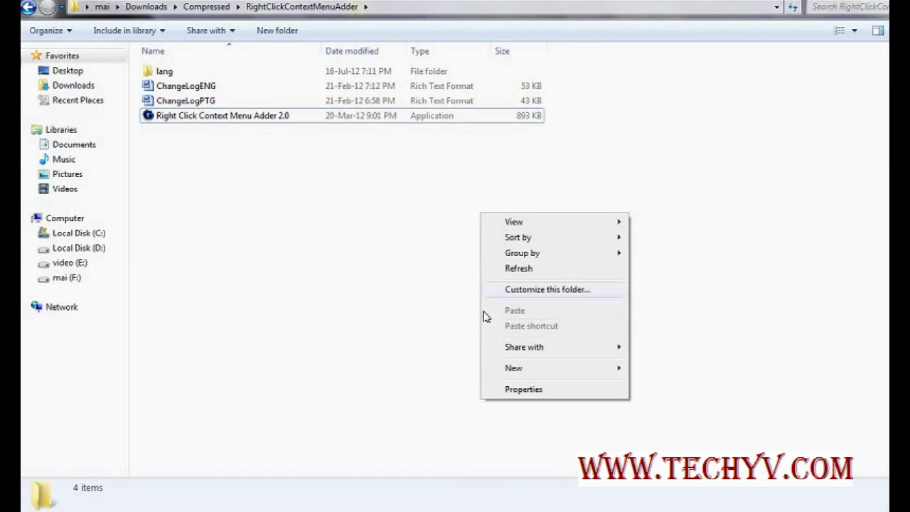
pyautogui.click(488, 404)
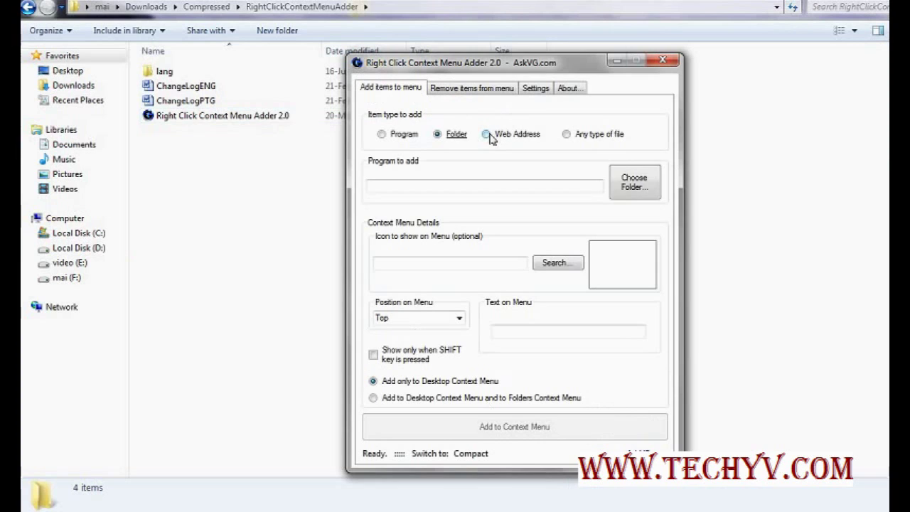
pyautogui.click(486, 134)
pyautogui.click(474, 186)
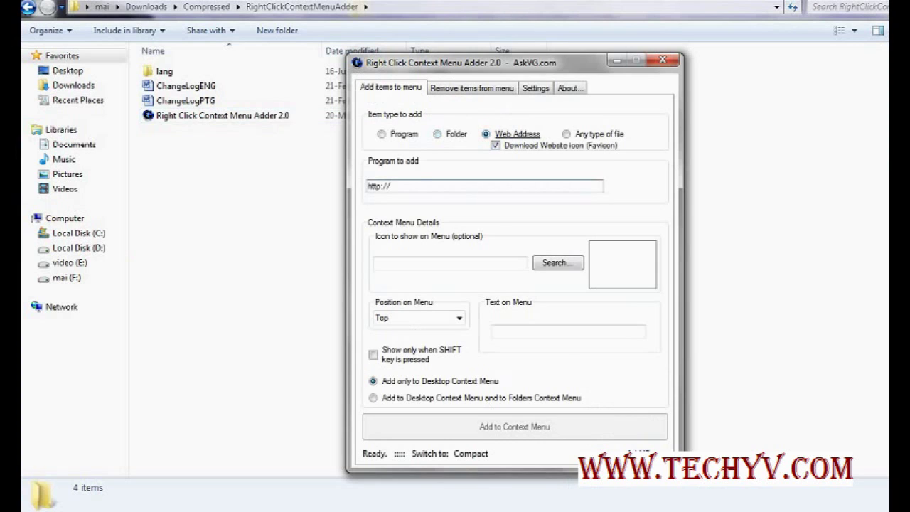
pyautogui.write('google.com')
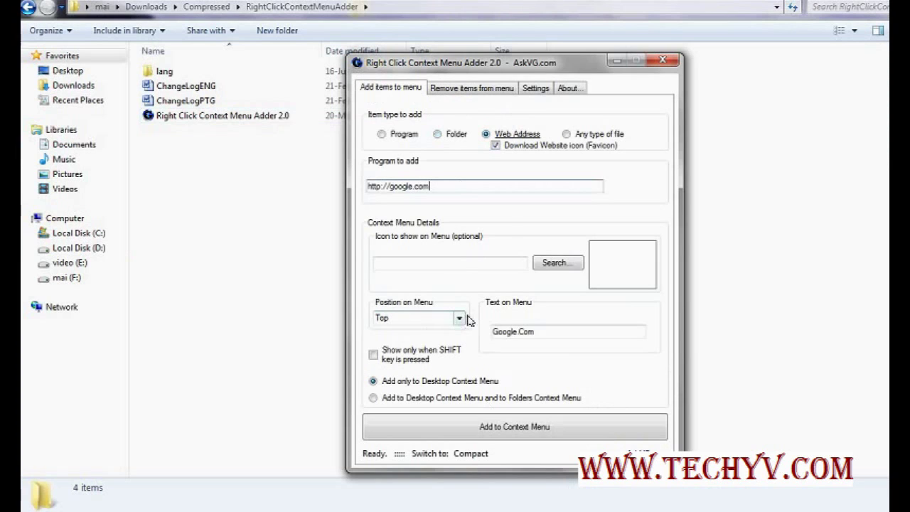
pyautogui.click(459, 320)
pyautogui.click(453, 349)
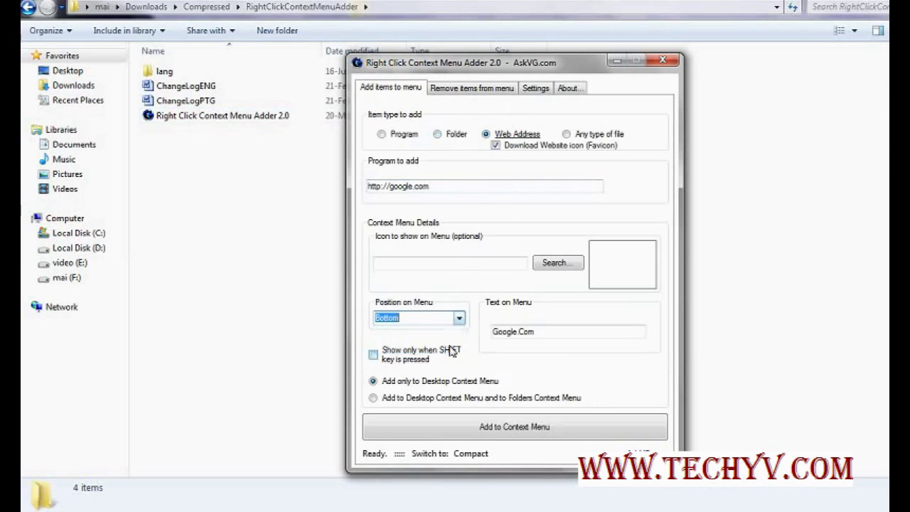
pyautogui.click(429, 398)
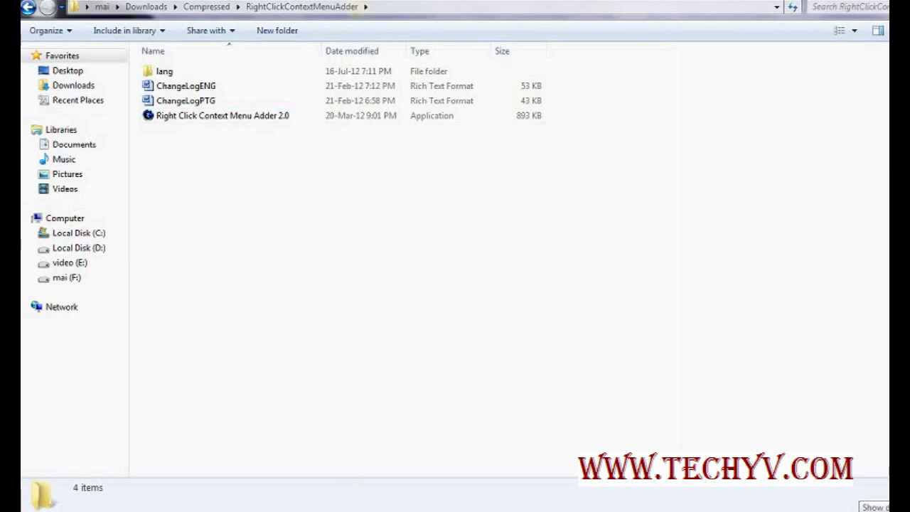
pyautogui.click(872, 507)
# - Acknowledge 'Added!' and see Google.Com in both the desktop and Explorer folder right-click menus
pyautogui.press('Escape')
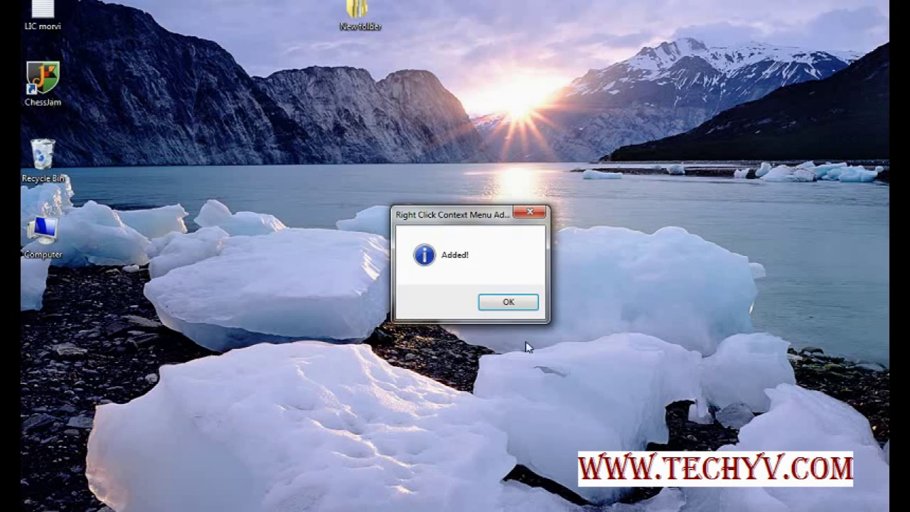
pyautogui.click(512, 304)
pyautogui.rightClick(497, 121)
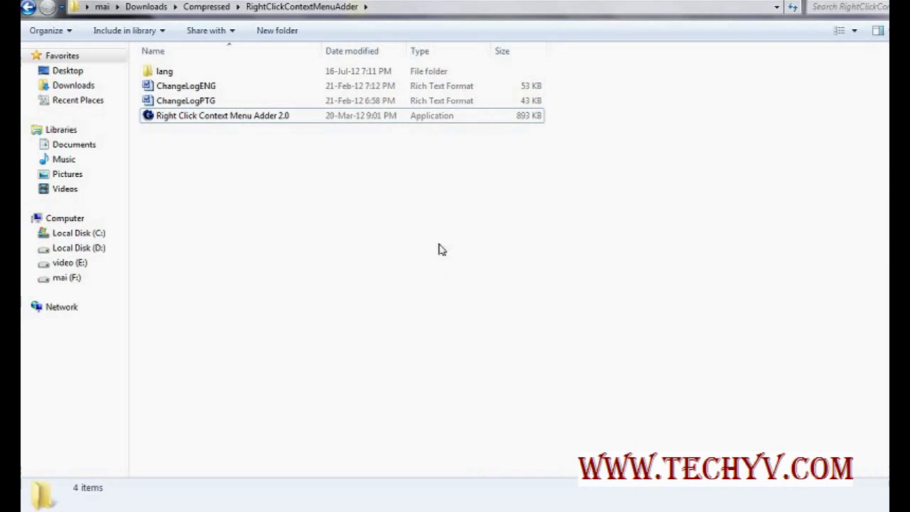
pyautogui.rightClick(439, 245)
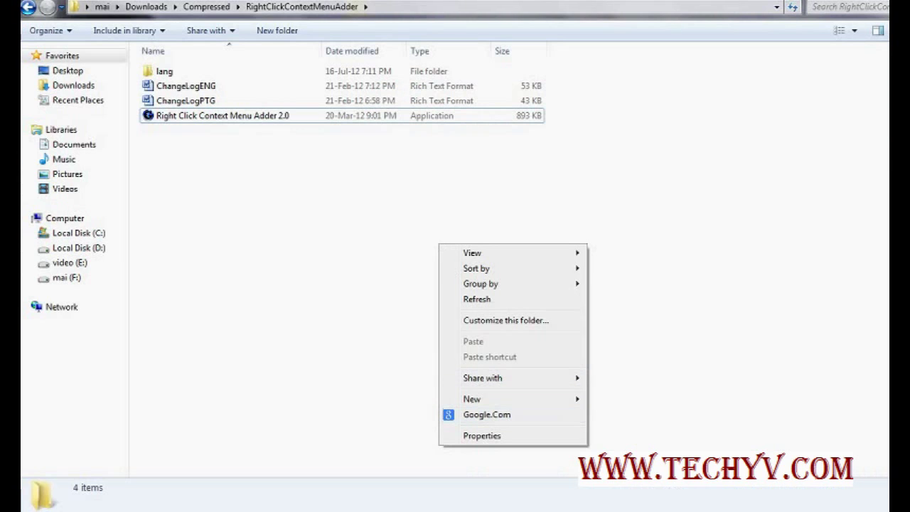
pyautogui.press('Escape')
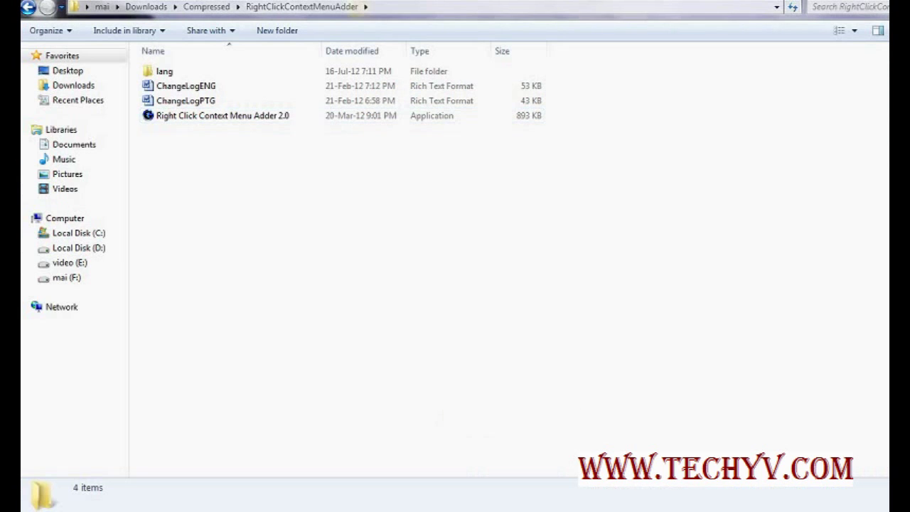
# - Relaunch the adder and remove the Documents entry from the desktop menu
pyautogui.doubleClick(199, 118)
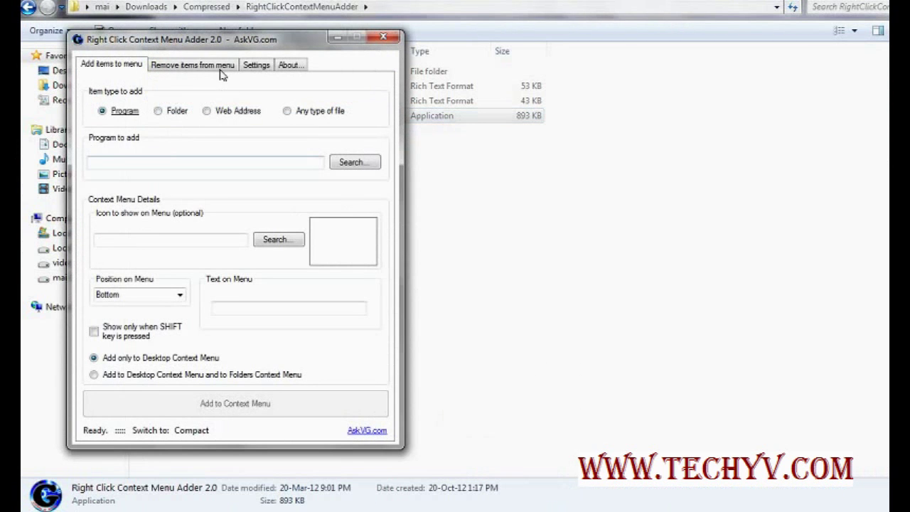
pyautogui.moveTo(266, 39); pyautogui.dragTo(567, 64)
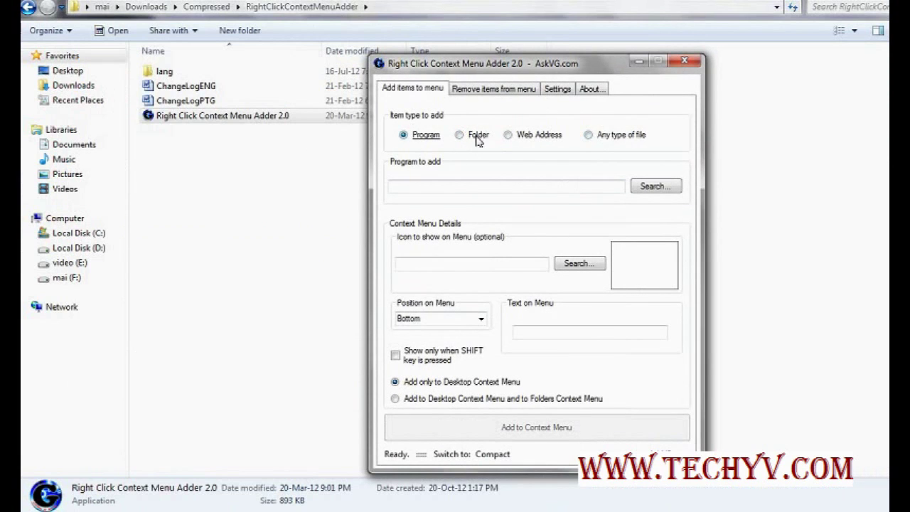
pyautogui.click(491, 94)
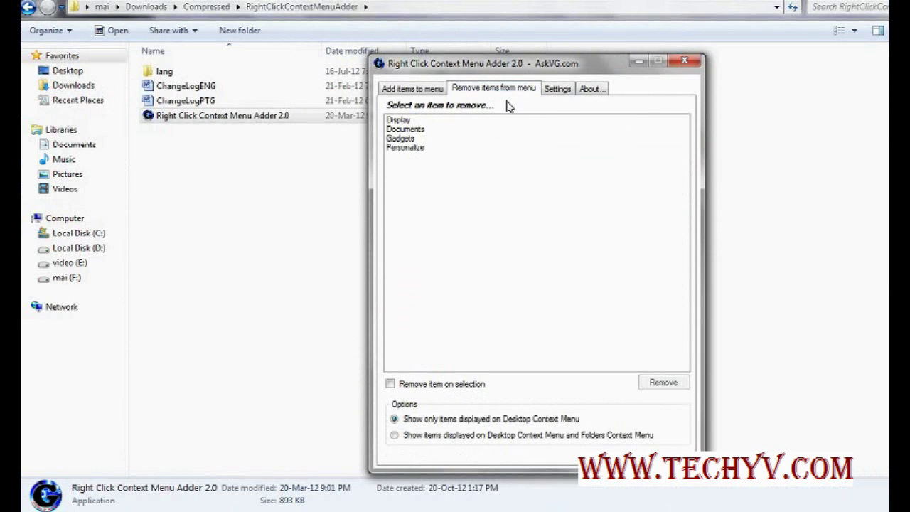
pyautogui.click(411, 131)
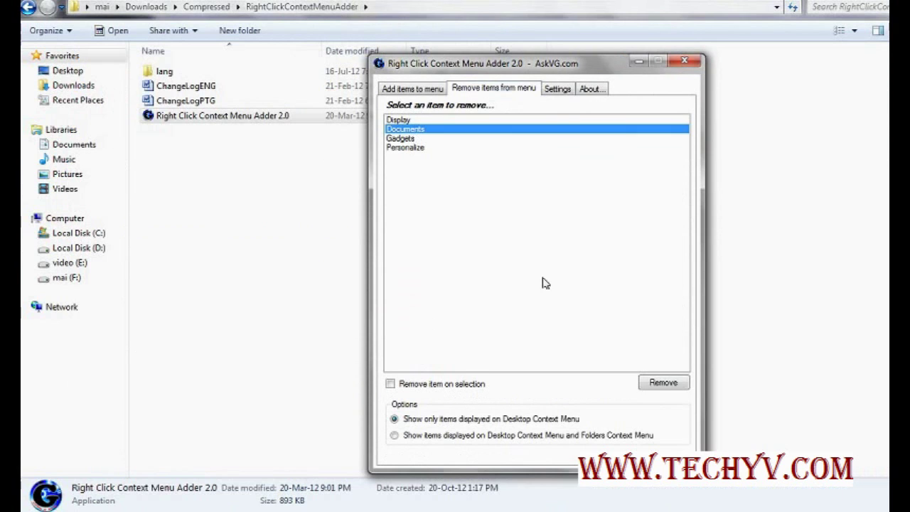
pyautogui.click(651, 385)
pyautogui.click(522, 305)
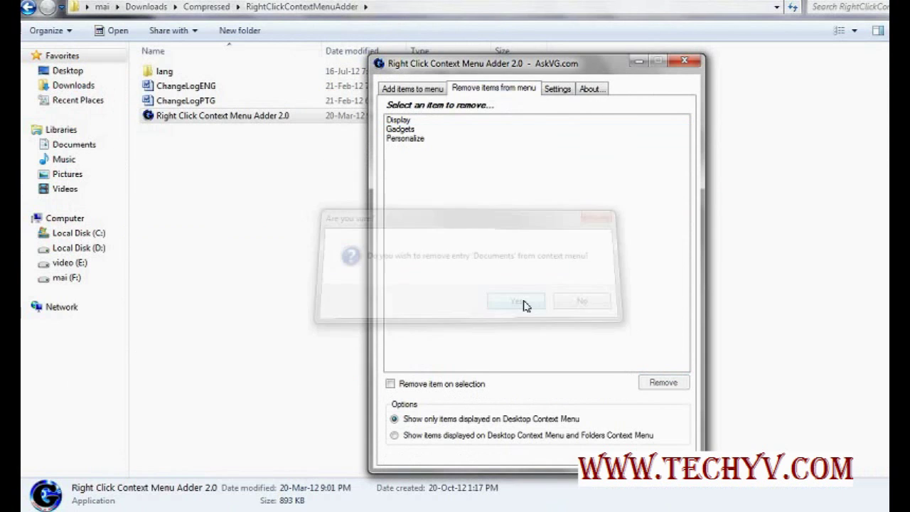
# - Remove the Google.Com entry from desktop and folder menus, then show Settings
pyautogui.click(430, 434)
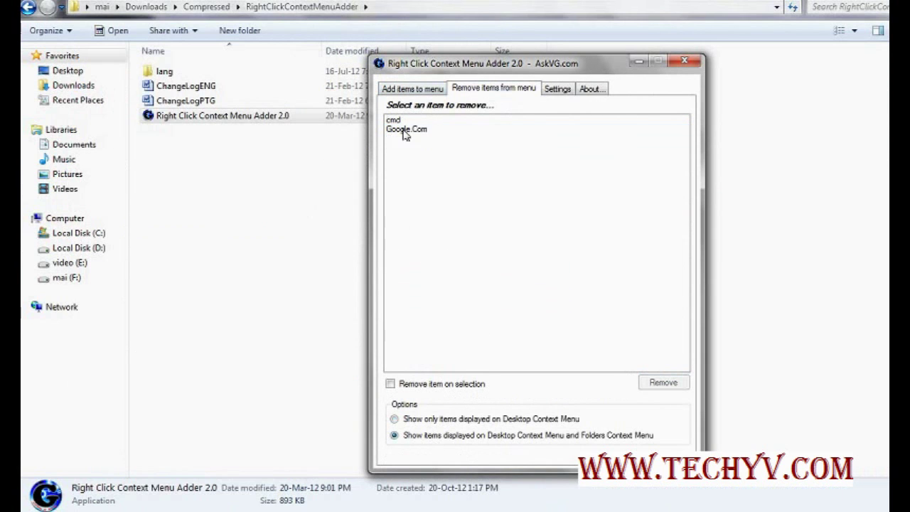
pyautogui.click(405, 130)
pyautogui.click(660, 381)
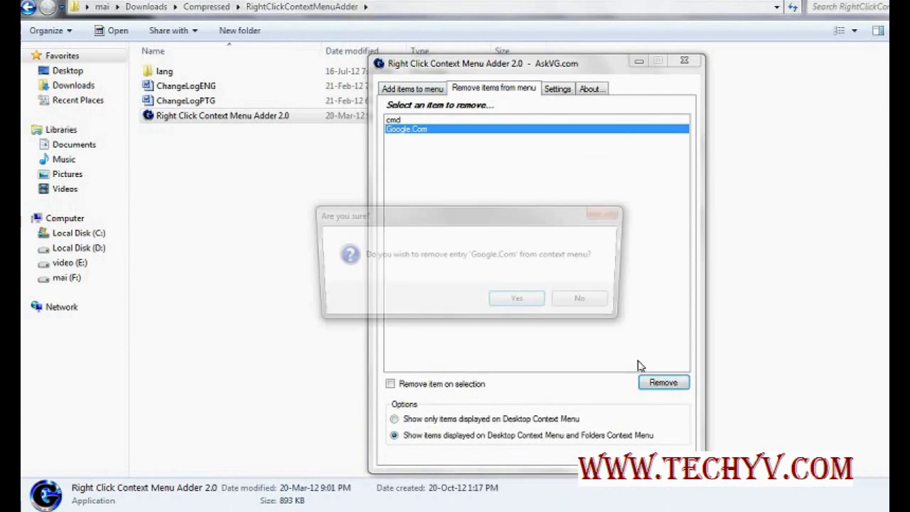
pyautogui.click(536, 306)
pyautogui.click(557, 88)
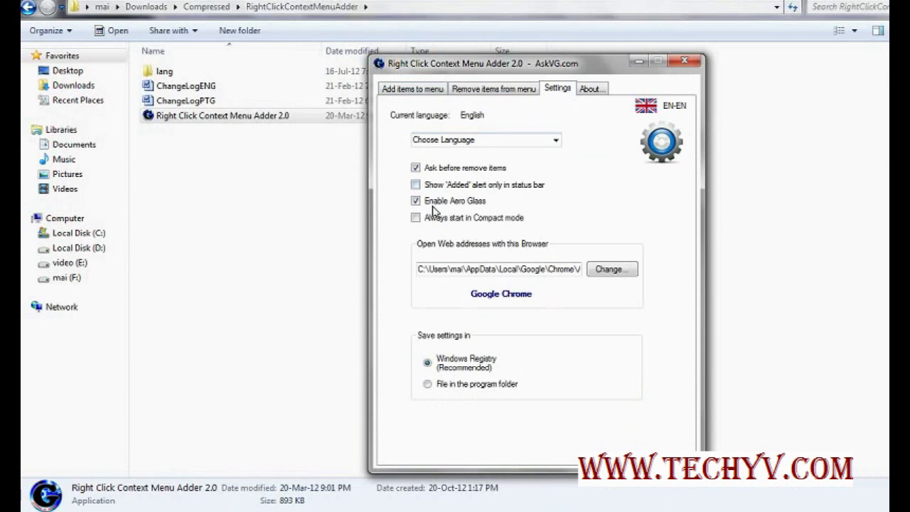
# - Browse the Choose Language list leaving English selected, then view the About page's translator credits
pyautogui.click(555, 140)
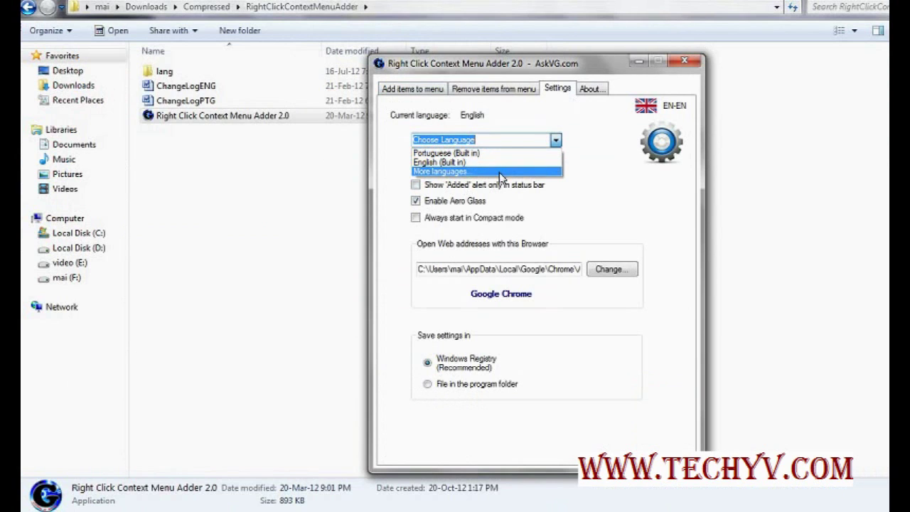
pyautogui.click(577, 192)
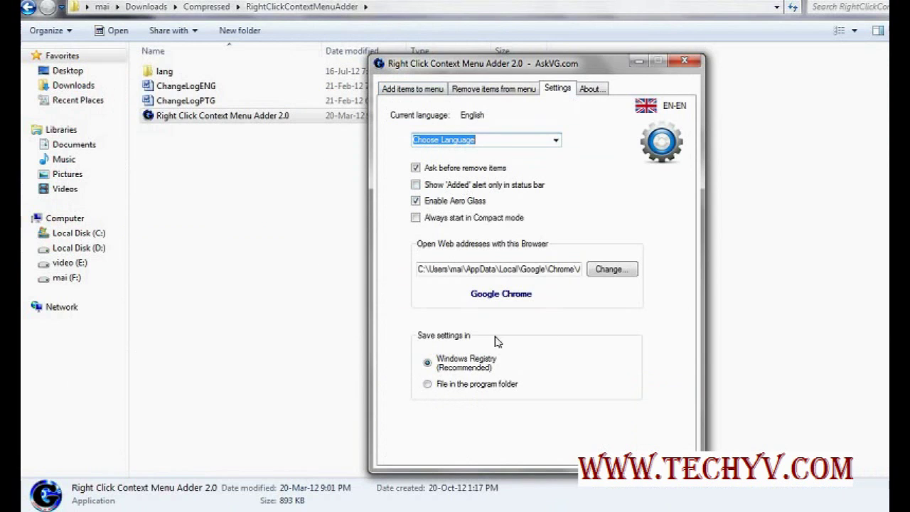
pyautogui.click(597, 90)
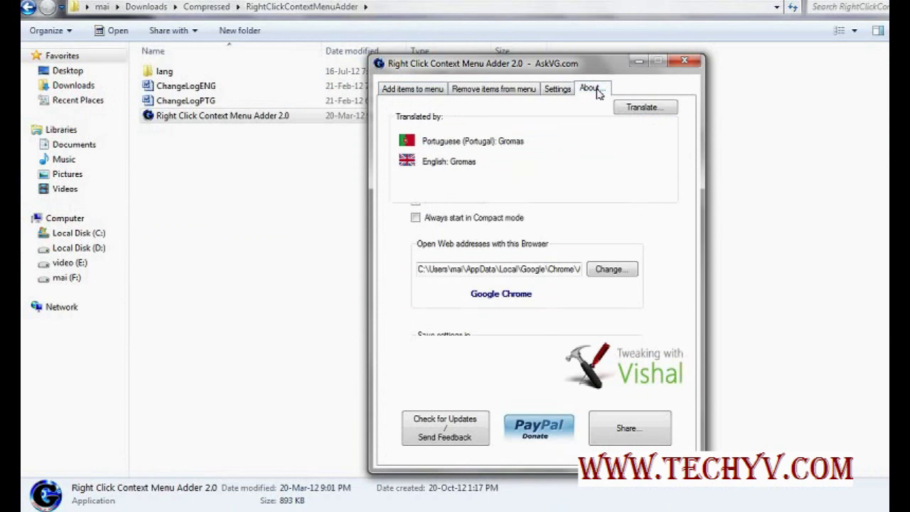